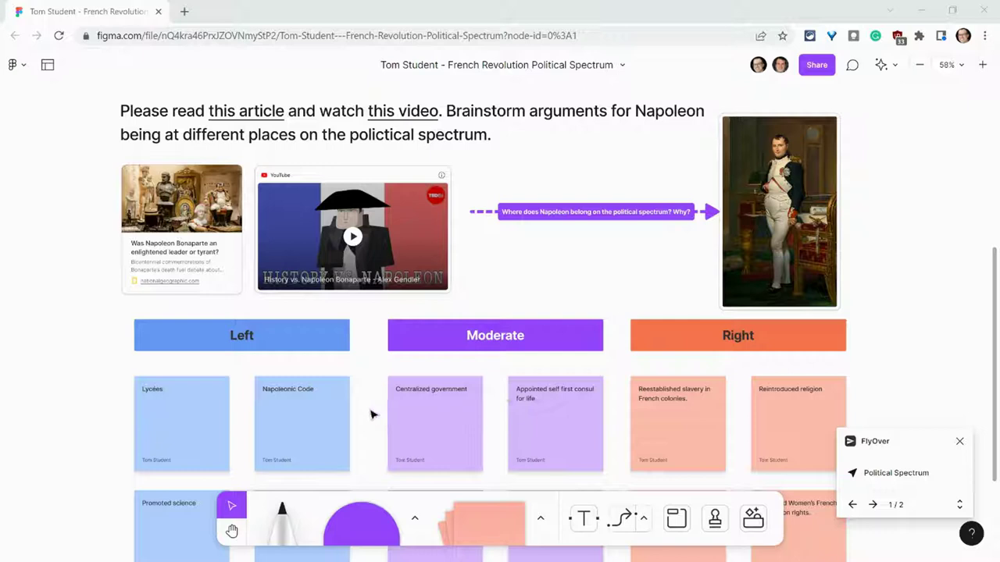
# Step: Pin a comment reading "Nicely done!" to the Left column header
pyautogui.scroll(-3, 371, 415)
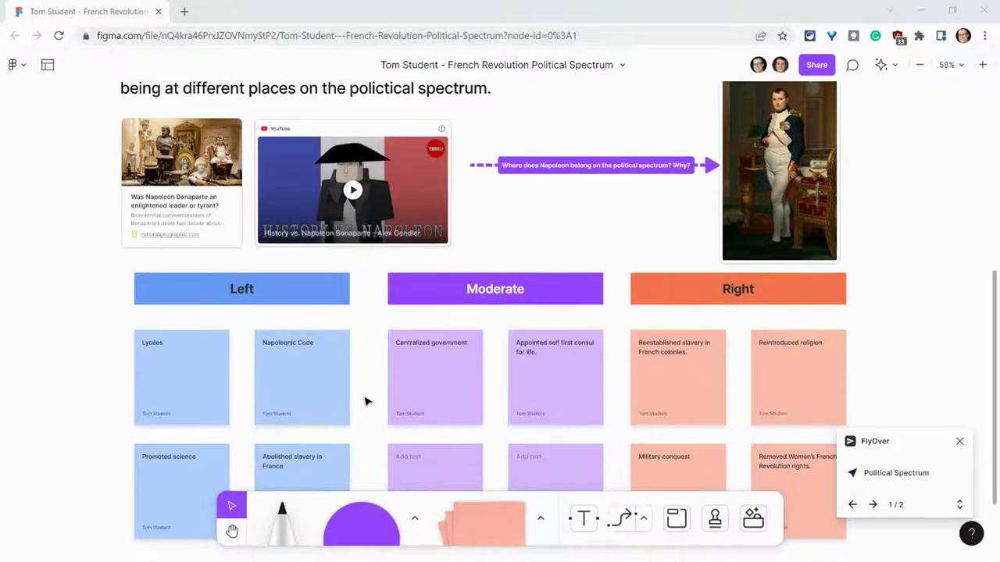
pyautogui.scroll(2, 291, 384)
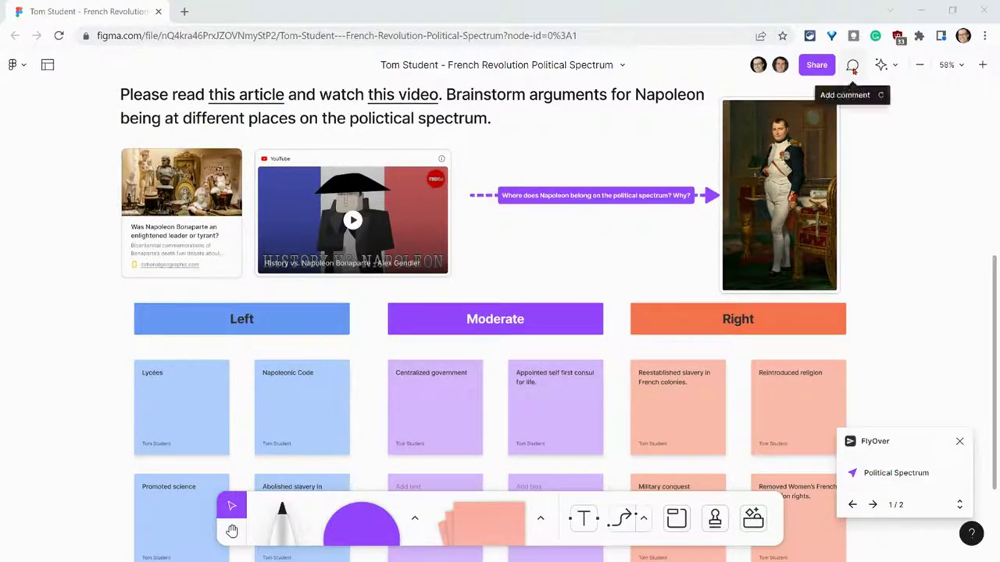
pyautogui.click(852, 67)
pyautogui.click(294, 320)
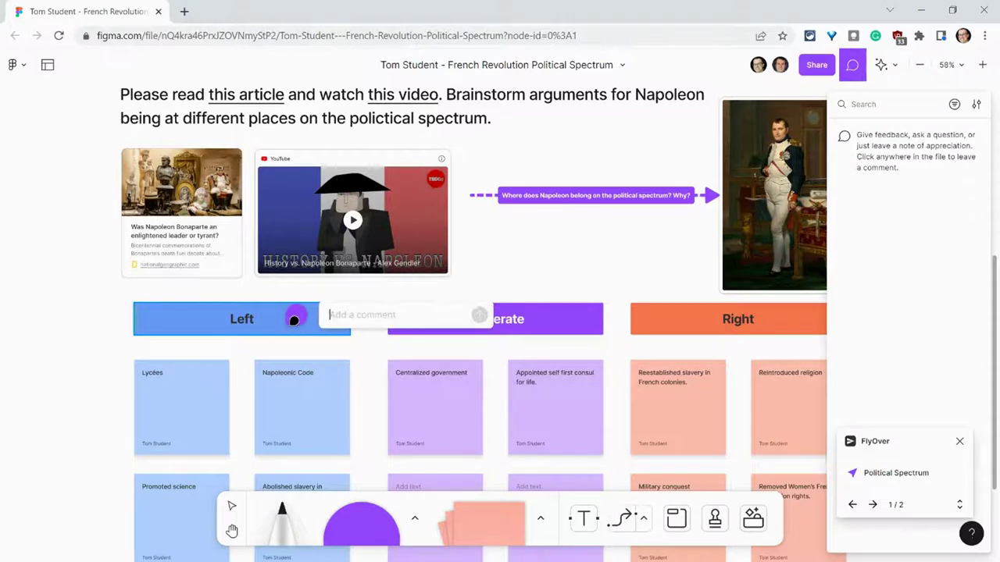
pyautogui.write('Nicely don')
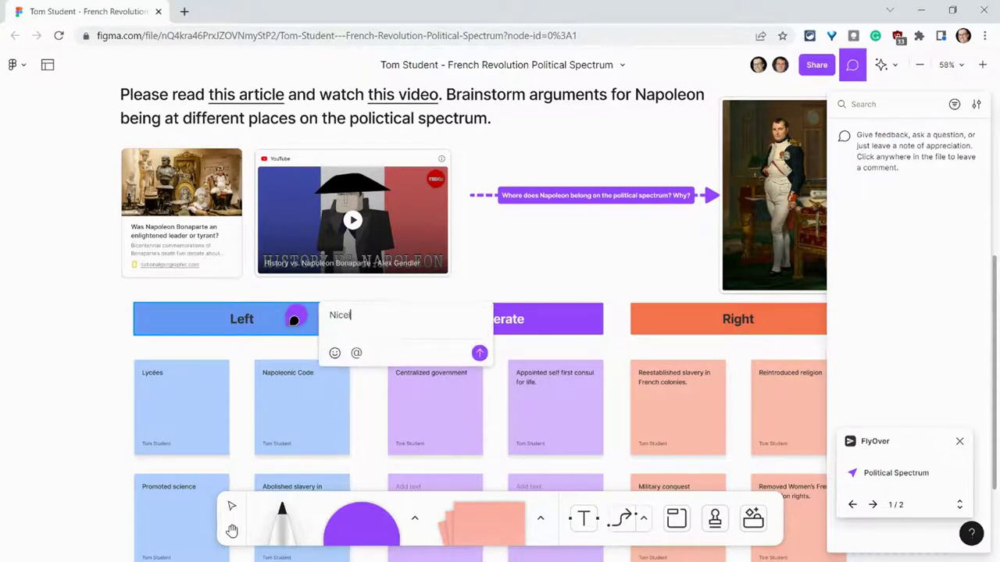
pyautogui.write('e!')
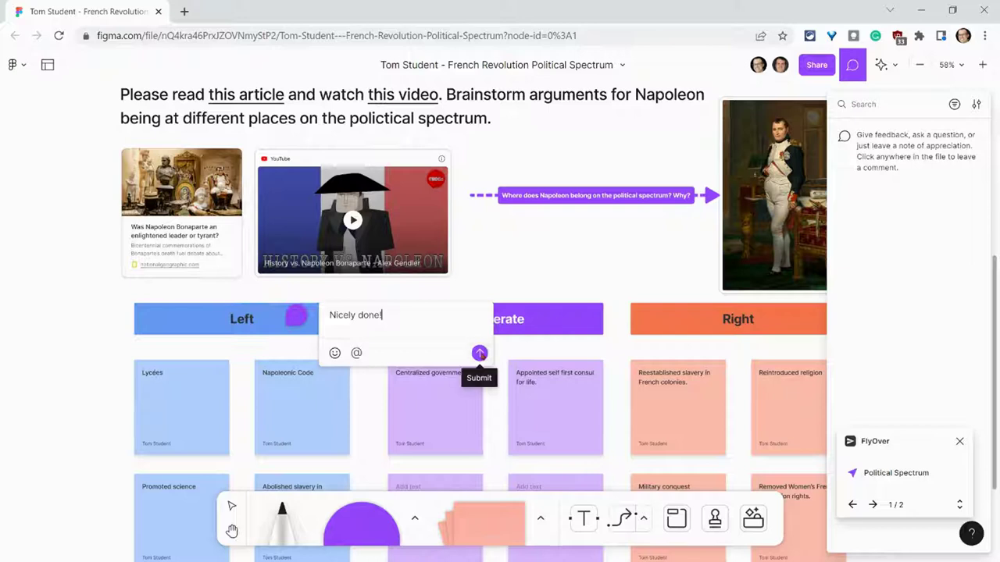
pyautogui.click(478, 353)
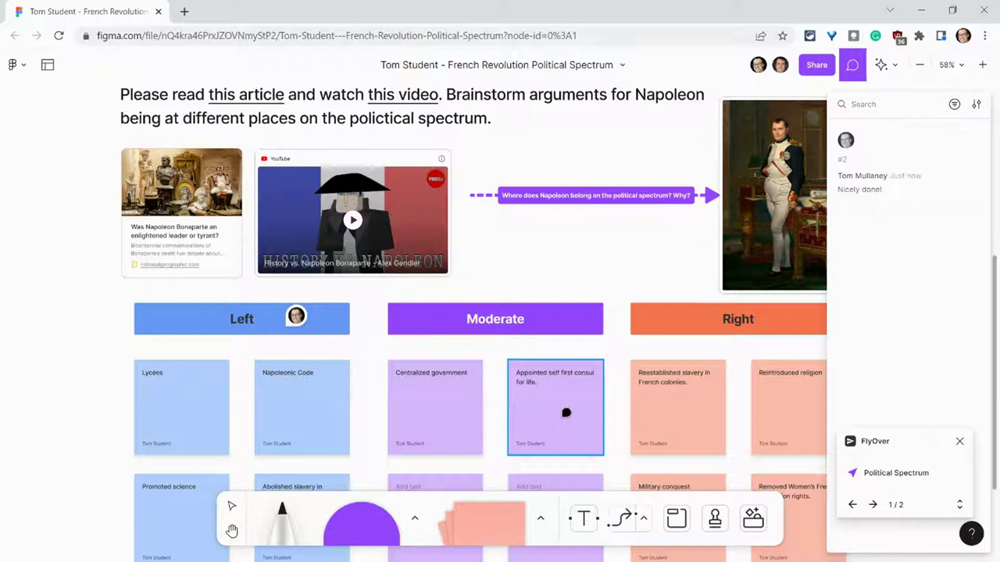
pyautogui.click(566, 403)
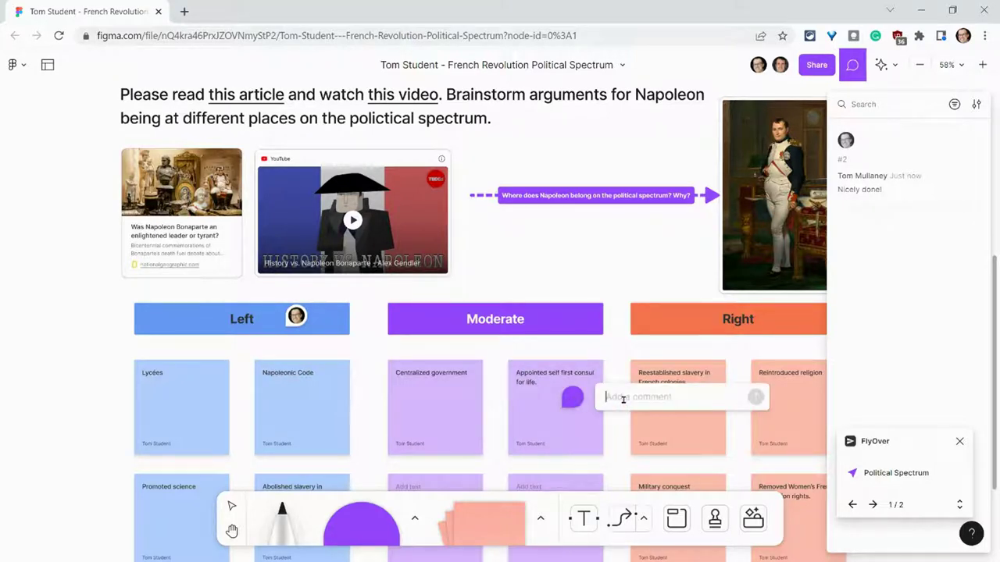
pyautogui.write('@mist')
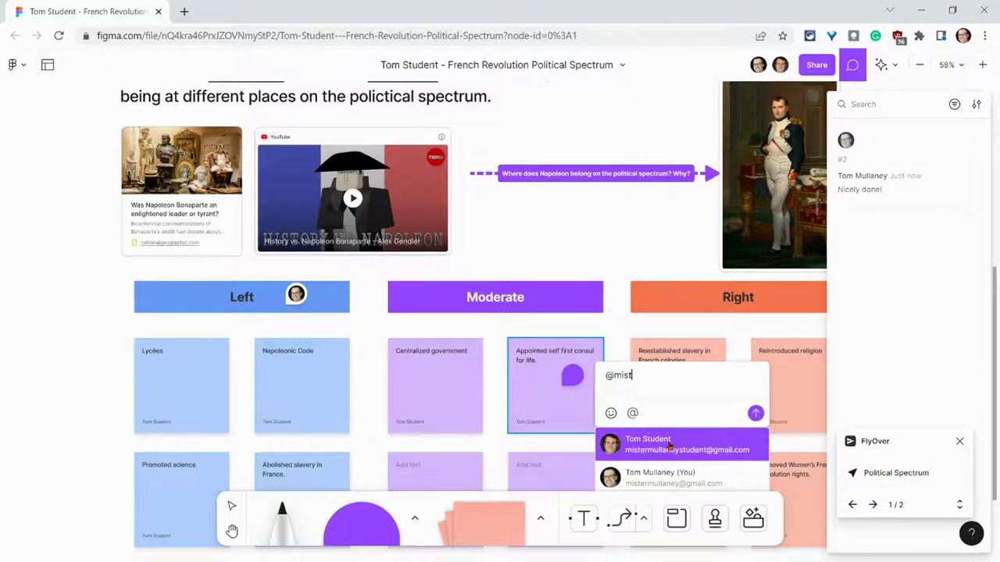
pyautogui.click(670, 445)
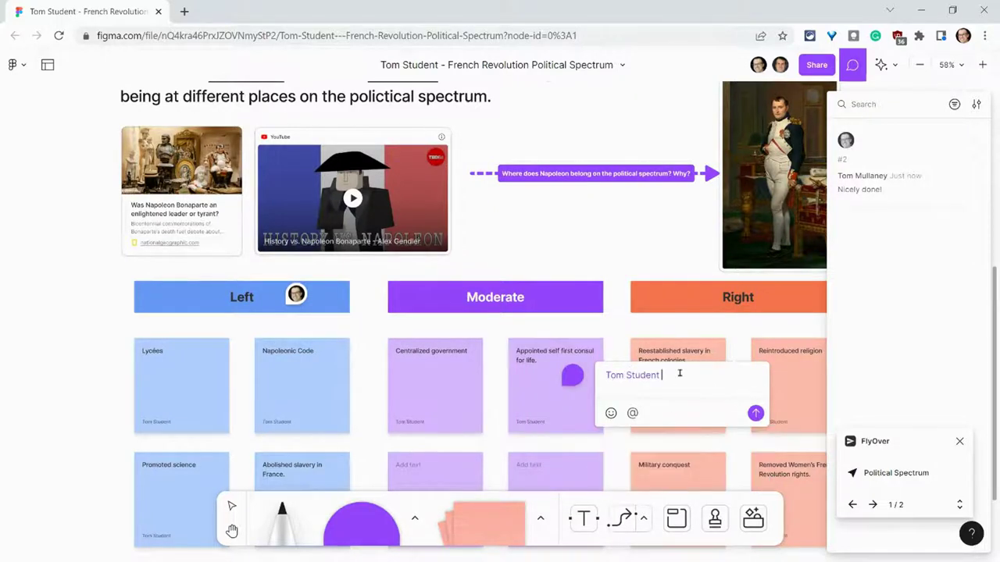
pyautogui.write('You should reconsider.')
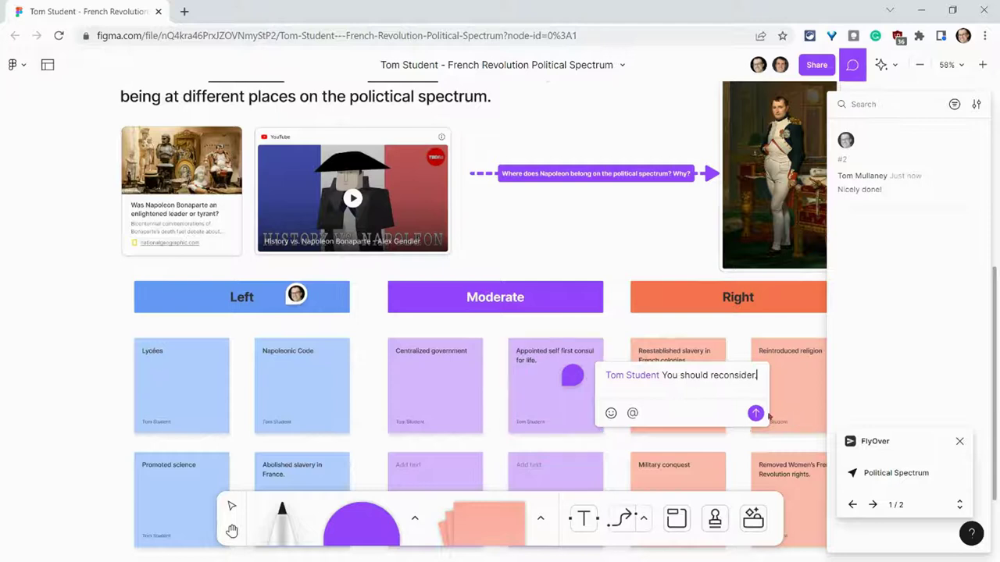
pyautogui.click(755, 413)
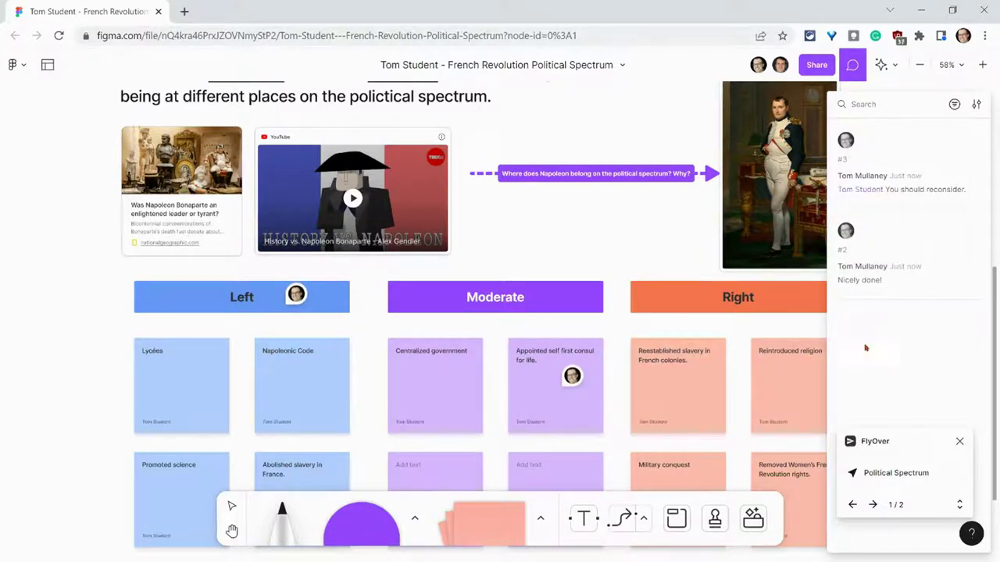
pyautogui.moveTo(568, 383)
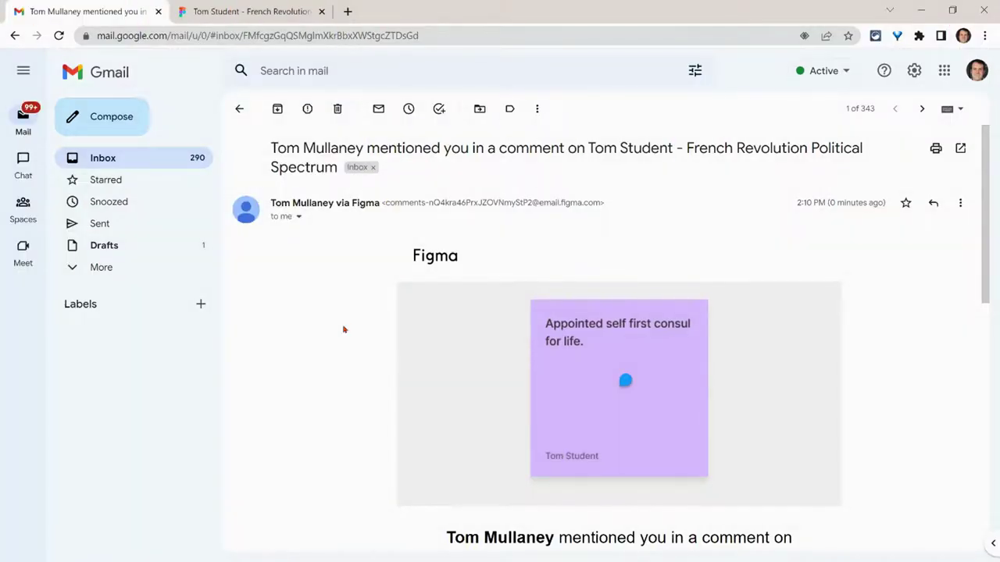
# Step: Scroll through the Figma mention notification email in Gmail
pyautogui.scroll(-3, 343, 329)
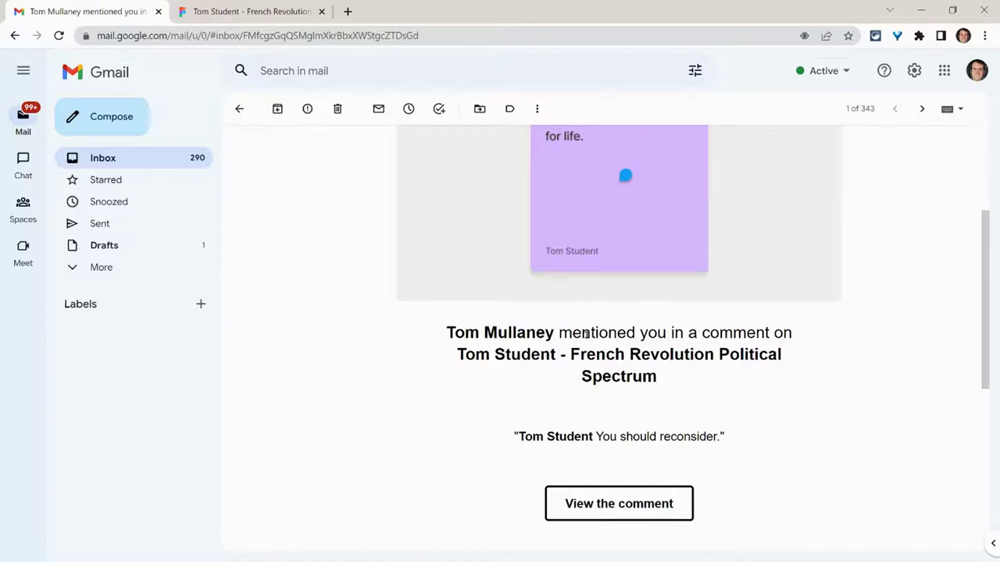
pyautogui.scroll(1, 586, 335)
pyautogui.scroll(2, 506, 392)
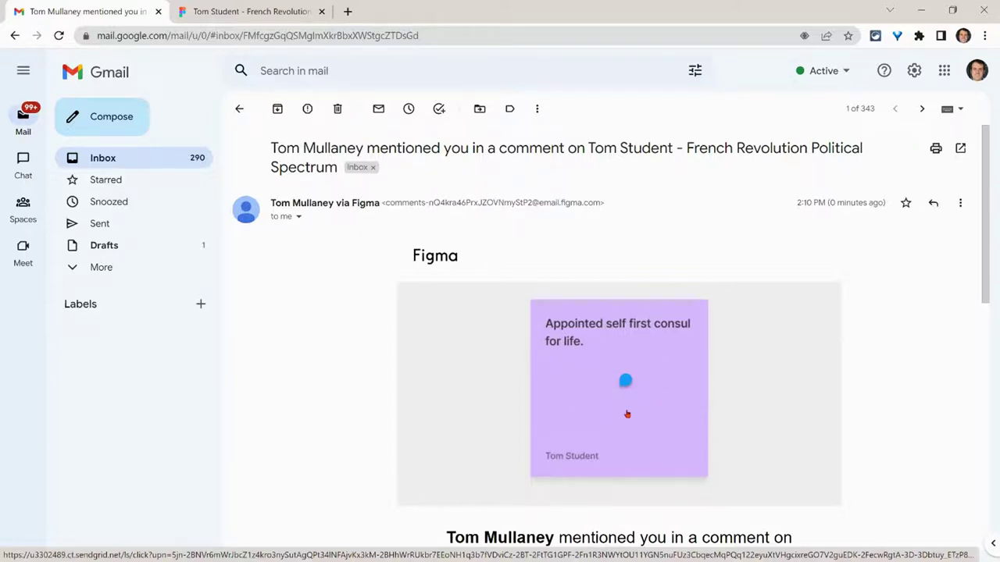
# Step: Back on the board, give the "Nicely done!" comment a 👍 reaction
pyautogui.click(275, 12)
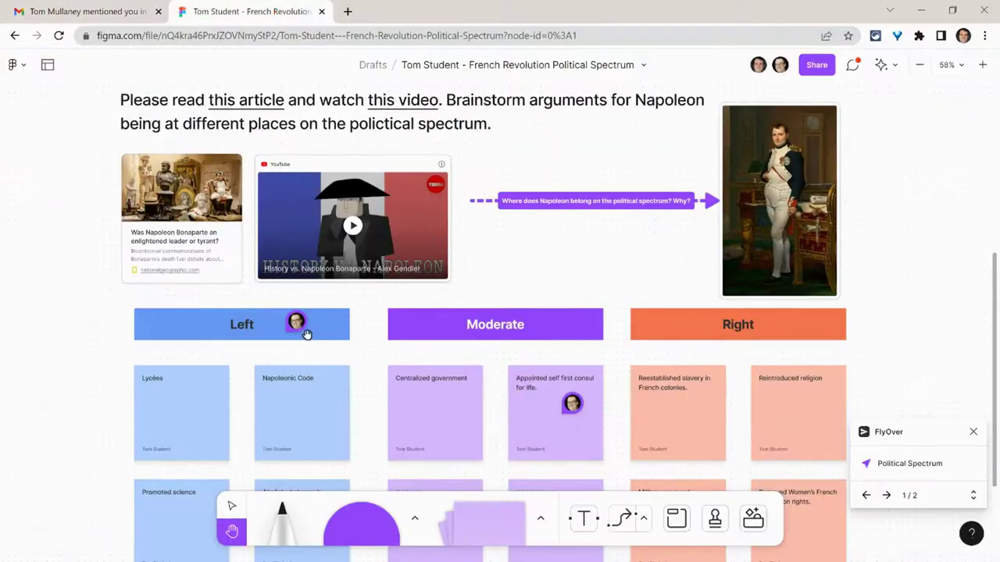
pyautogui.moveTo(303, 319)
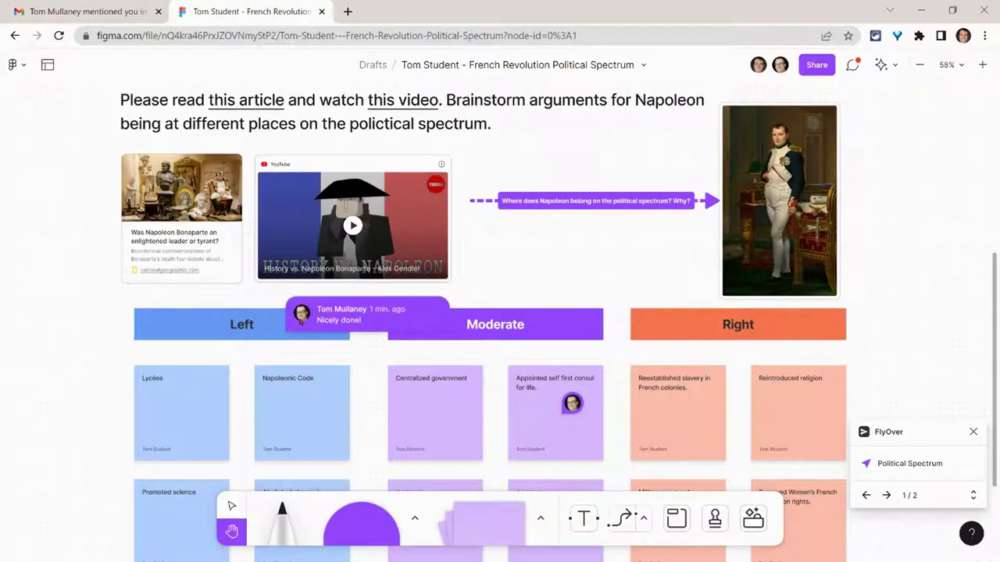
pyautogui.click(353, 320)
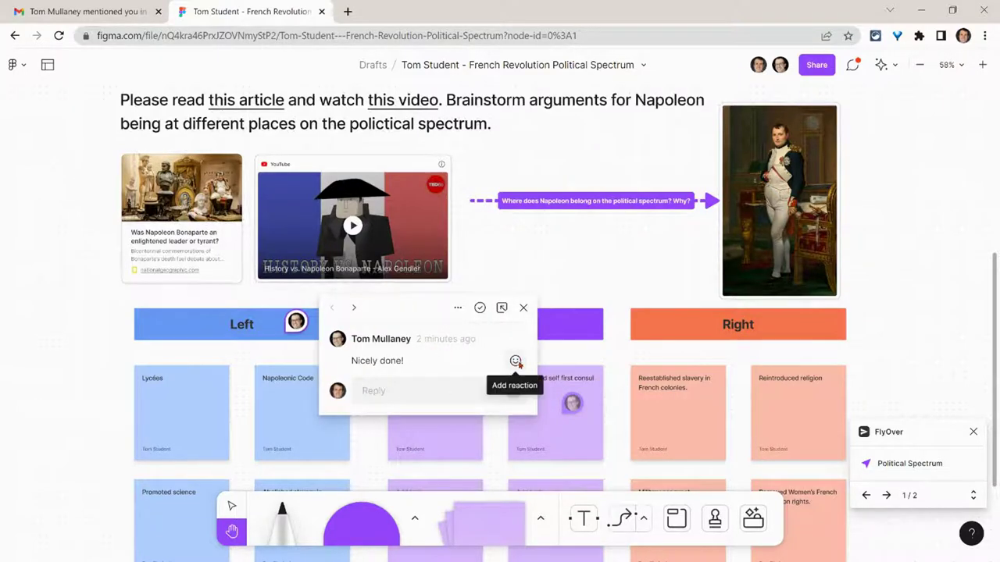
pyautogui.click(515, 362)
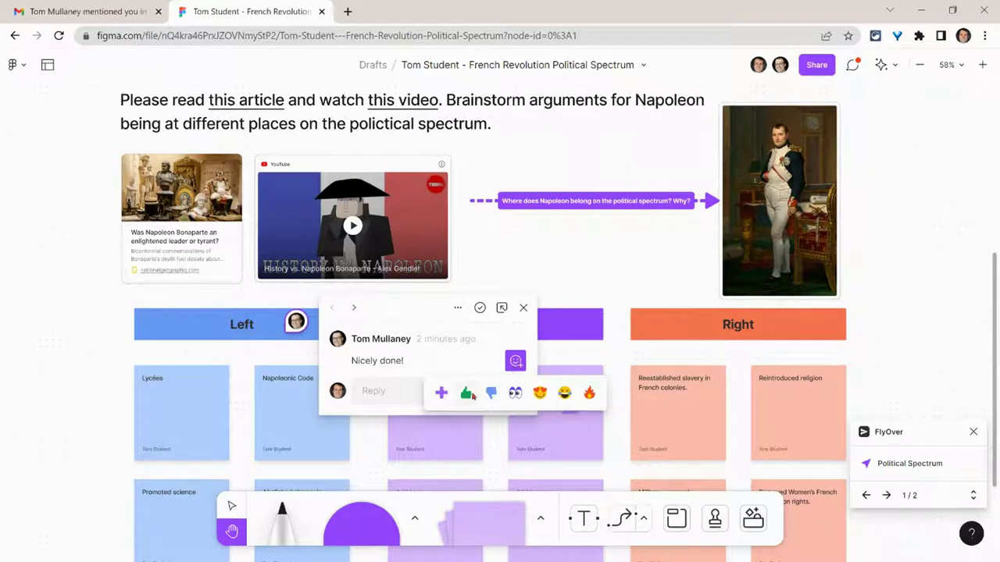
pyautogui.click(467, 393)
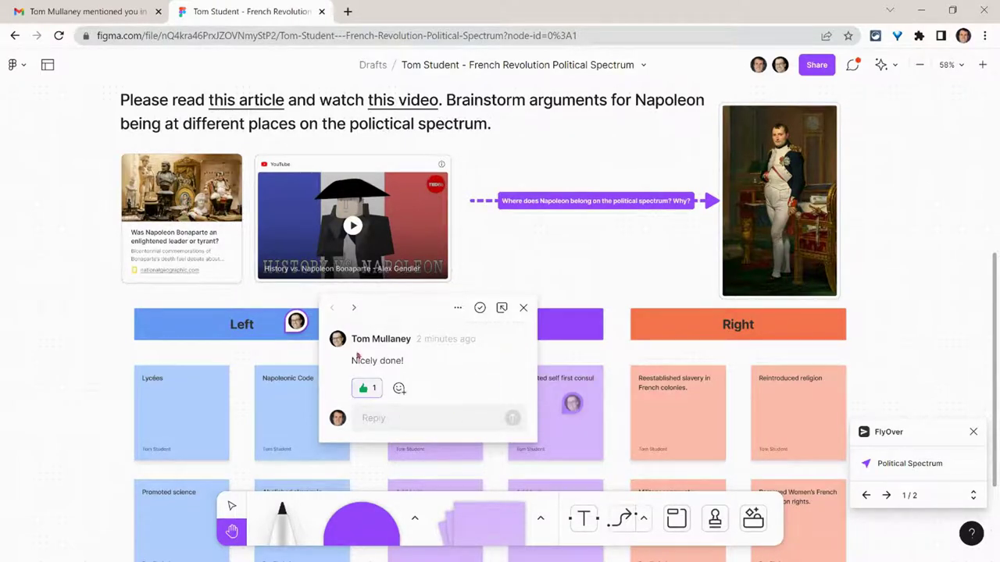
pyautogui.click(273, 350)
pyautogui.click(307, 324)
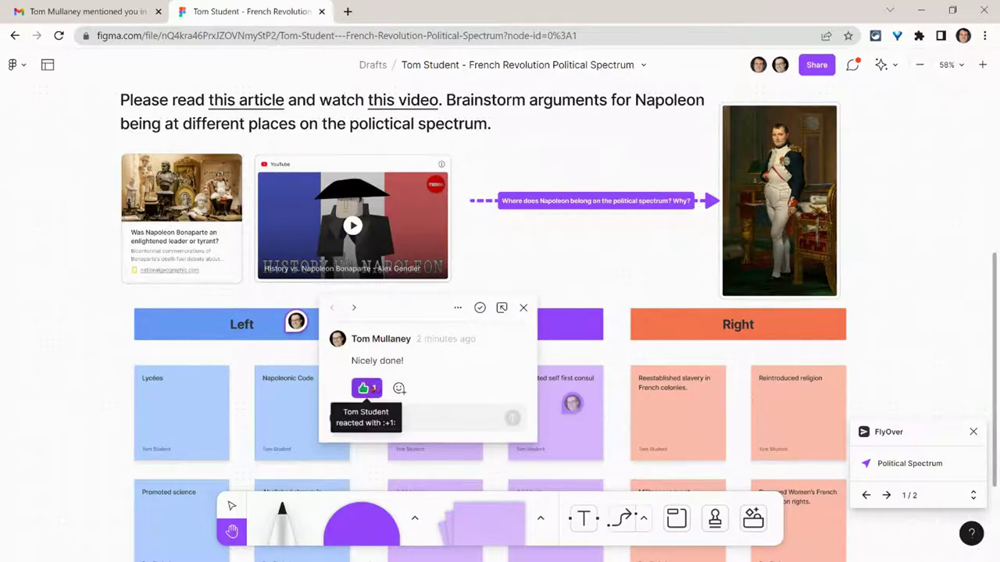
pyautogui.click(524, 307)
# Step: Post "Ooops!" plus the man-facepalming emoji as a reply, then close the thread
pyautogui.scroll(-3, 582, 397)
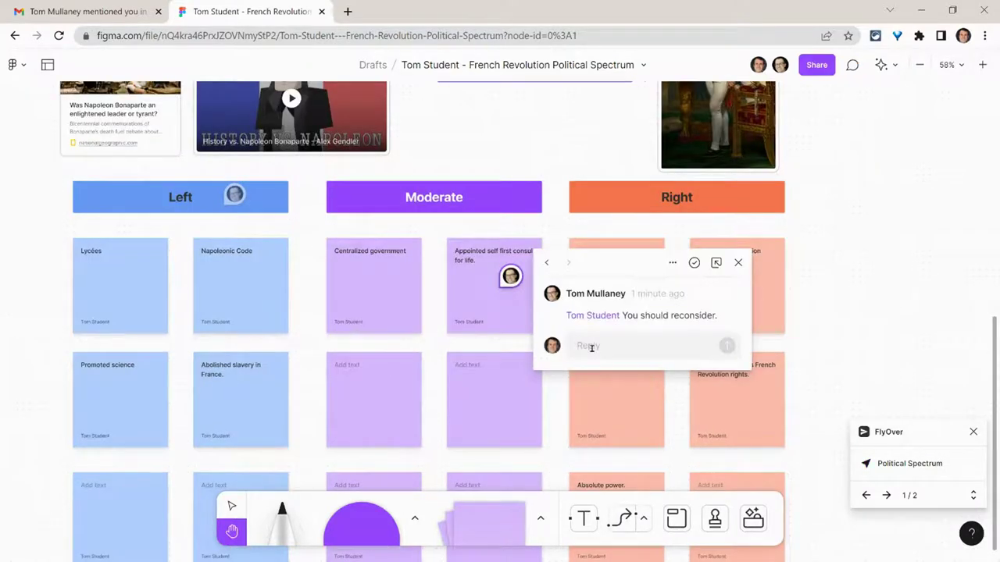
pyautogui.click(591, 348)
pyautogui.write('Ooops')
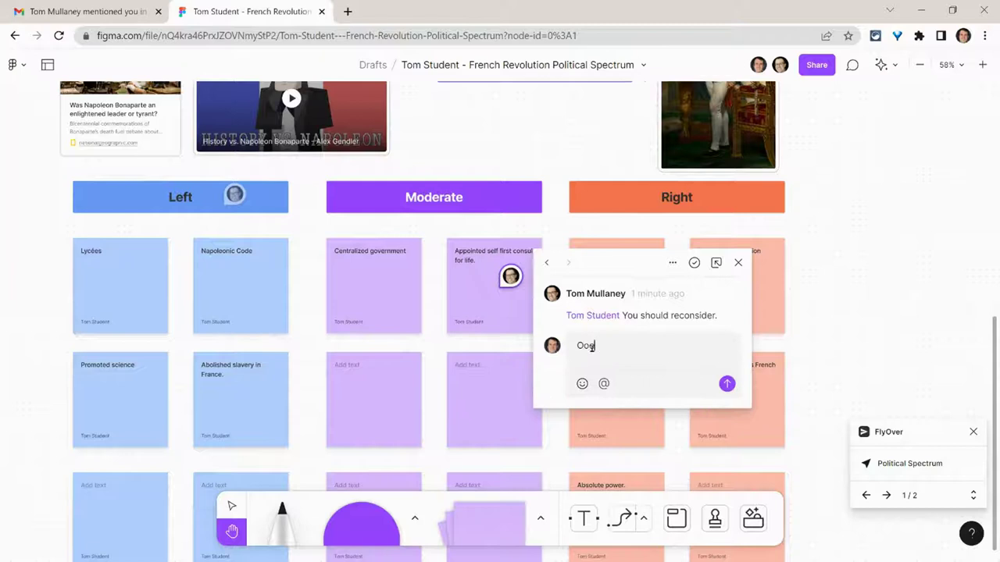
pyautogui.write('!')
pyautogui.click(581, 383)
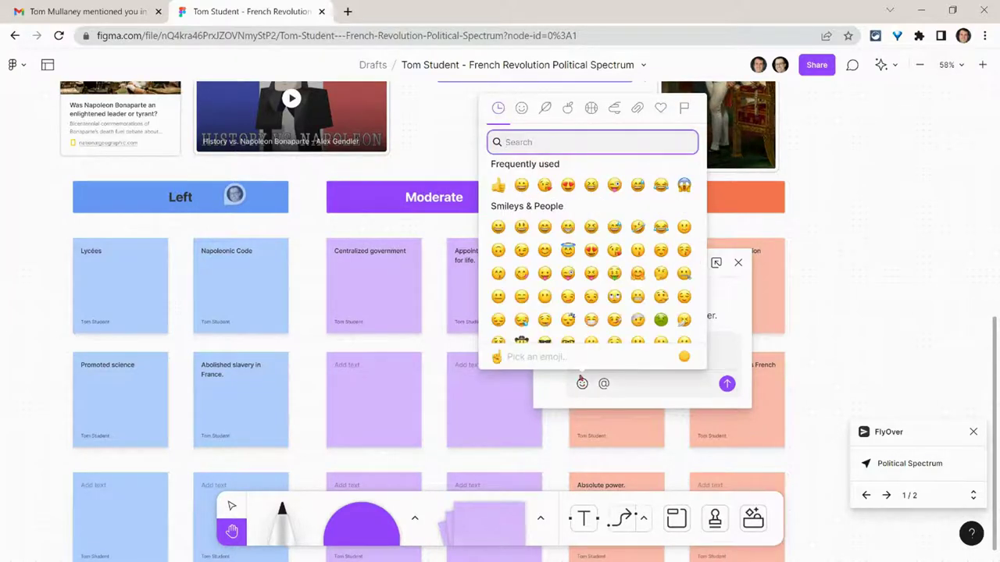
pyautogui.write('facepal')
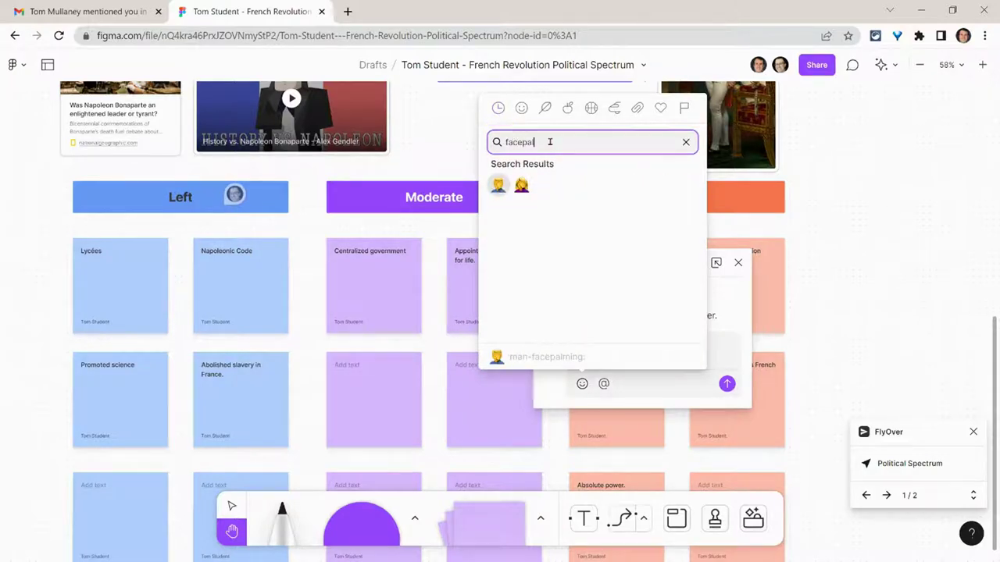
pyautogui.click(500, 187)
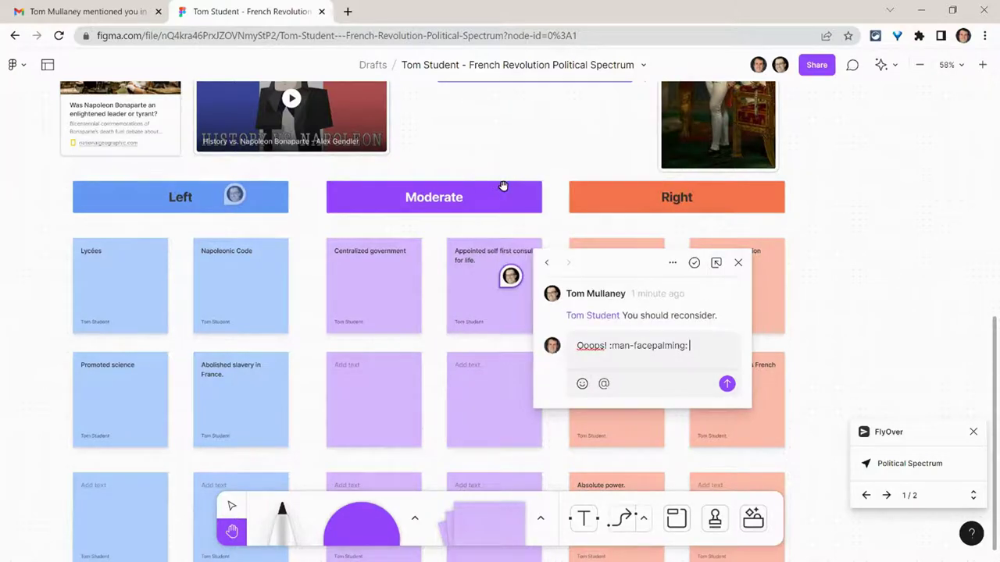
pyautogui.click(728, 388)
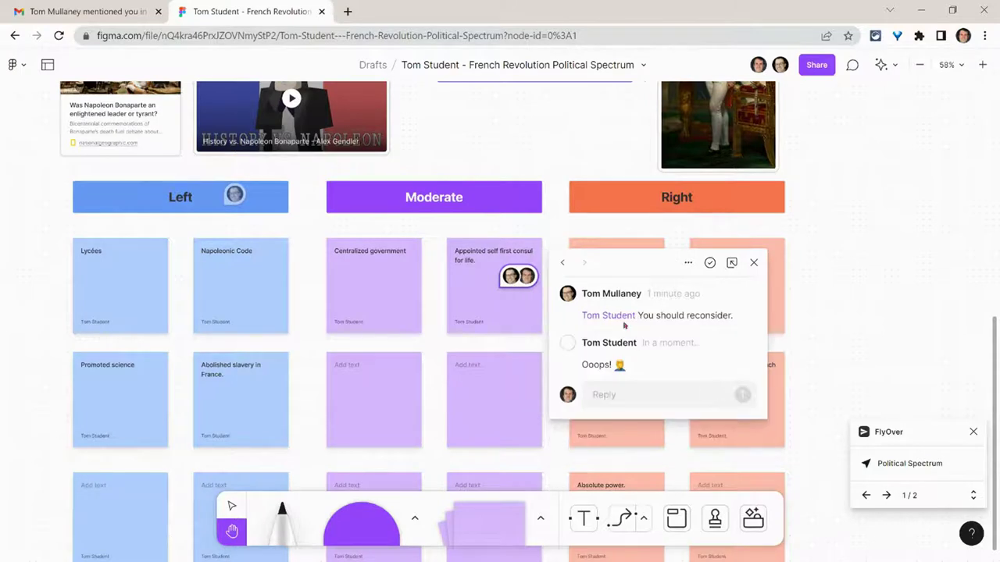
pyautogui.click(562, 230)
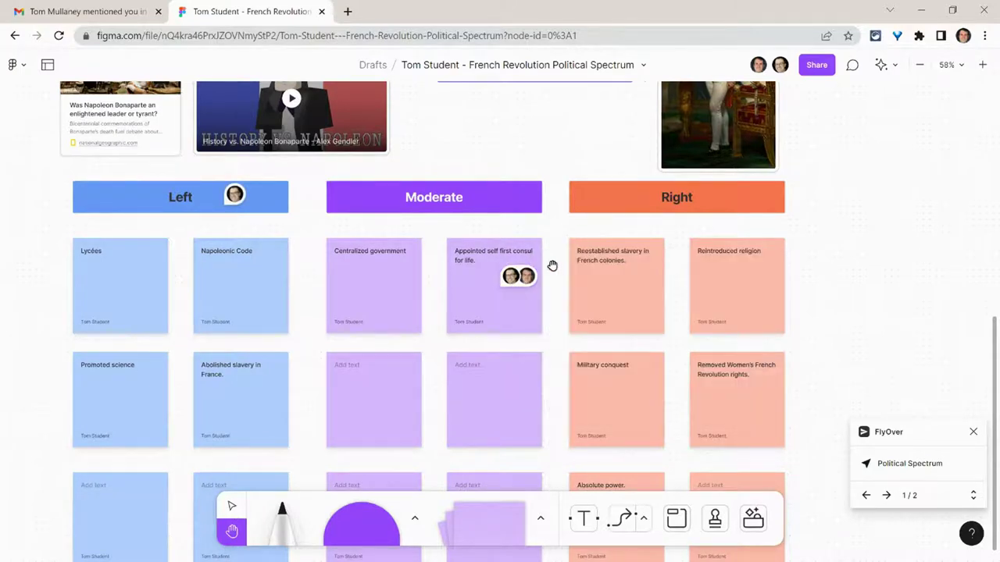
# Step: Show the comments sidebar, move the FlyOver panel bottom-left, and view the sort/filter options
pyautogui.click(853, 67)
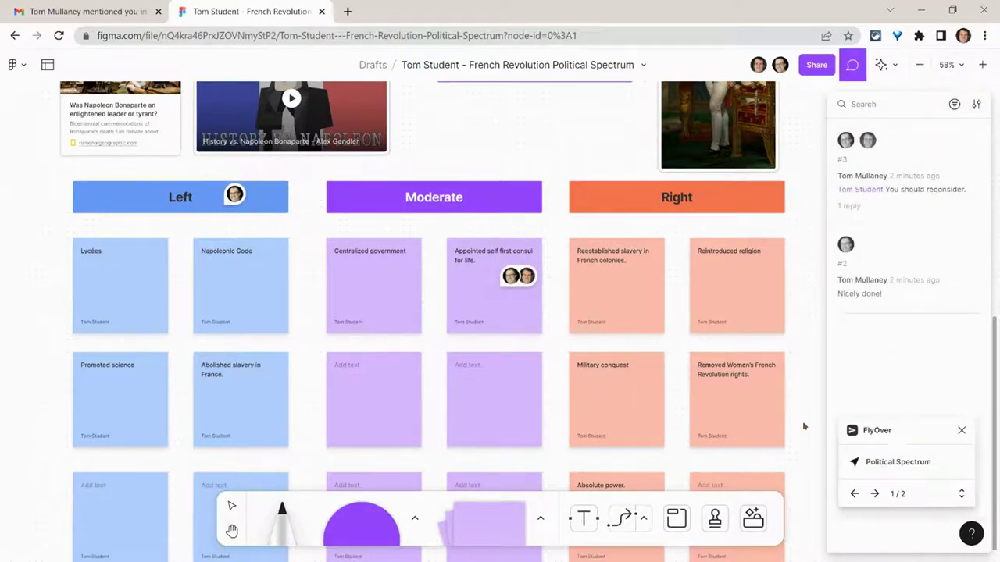
pyautogui.moveTo(898, 432); pyautogui.dragTo(55, 398)
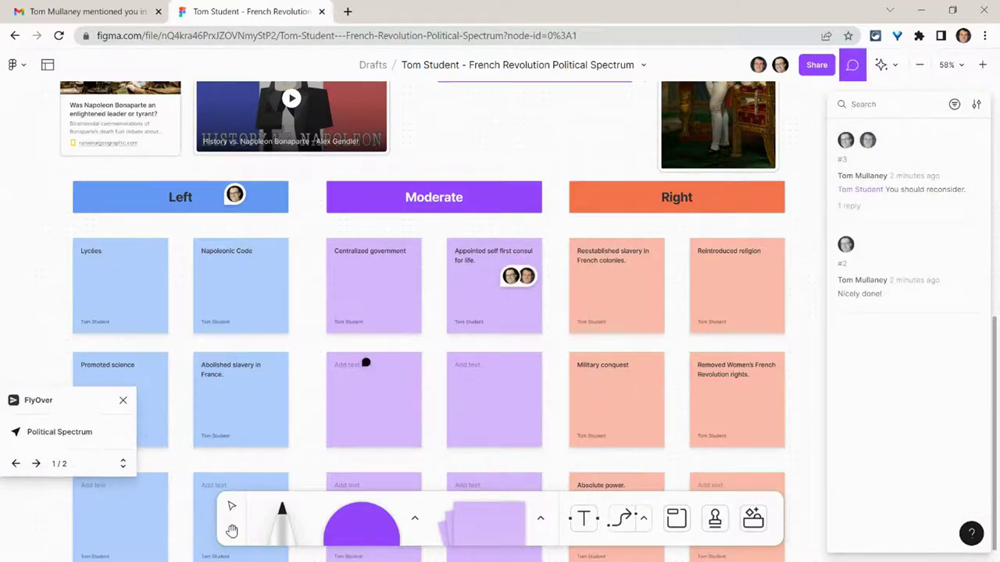
pyautogui.click(953, 106)
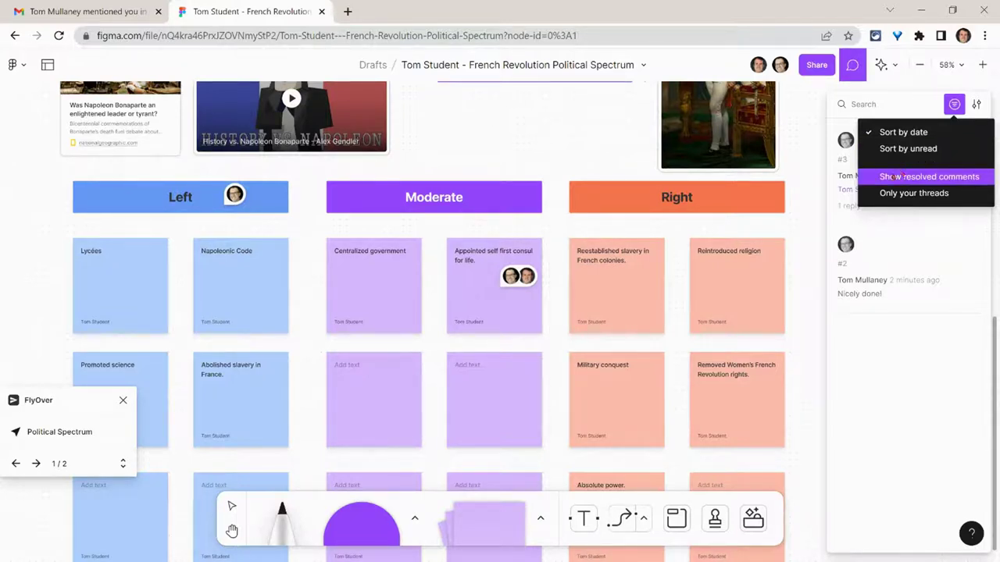
pyautogui.click(852, 65)
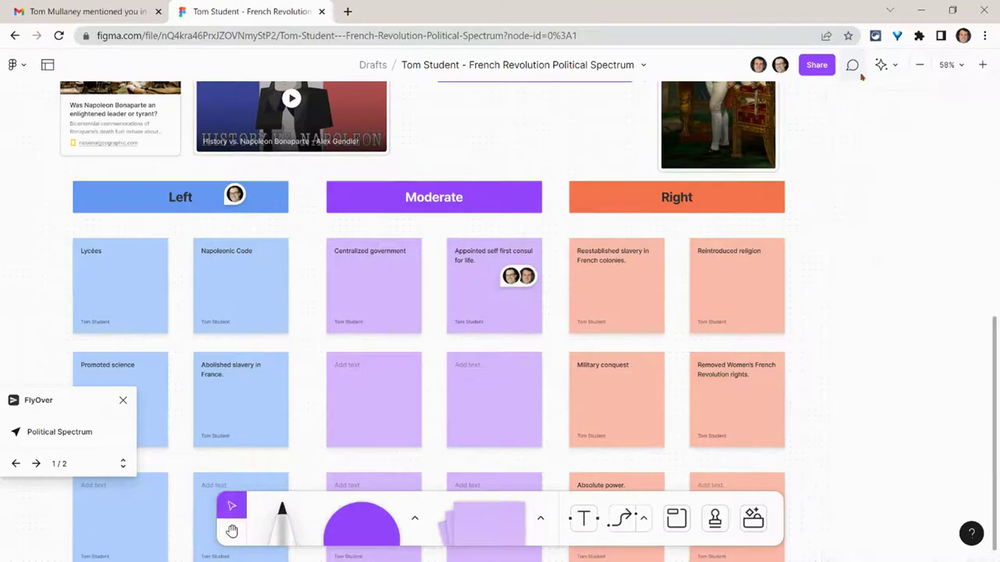
pyautogui.moveTo(518, 276)
pyautogui.moveTo(247, 196)
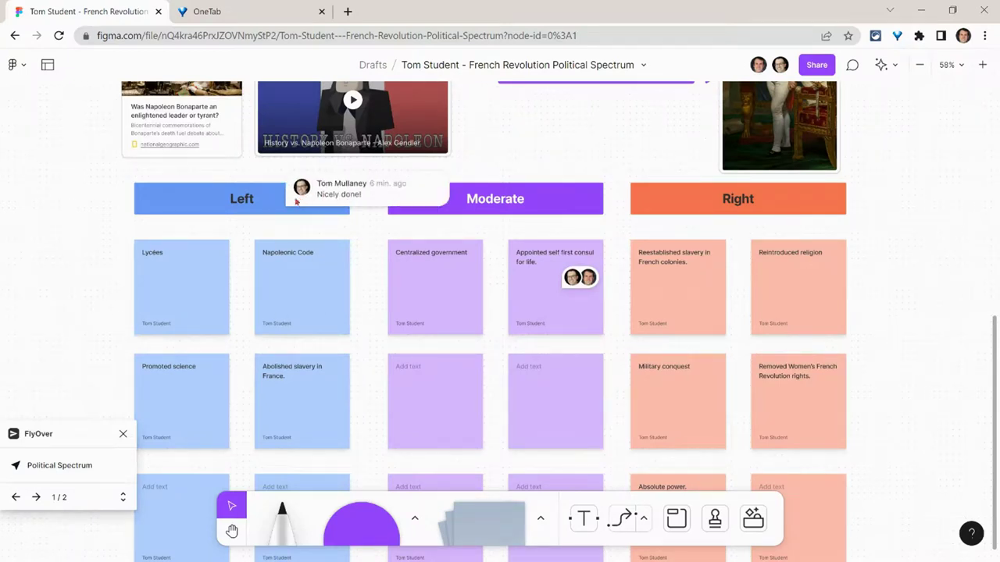
# Step: Open the "Nicely done!" thread from the Left header pin and check its "..." options menu
pyautogui.click(324, 196)
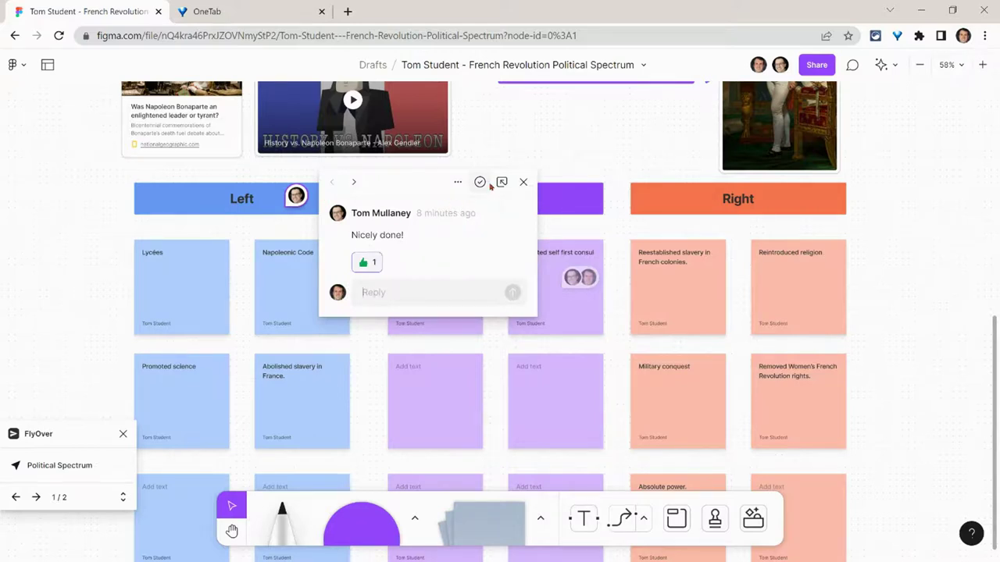
pyautogui.click(457, 183)
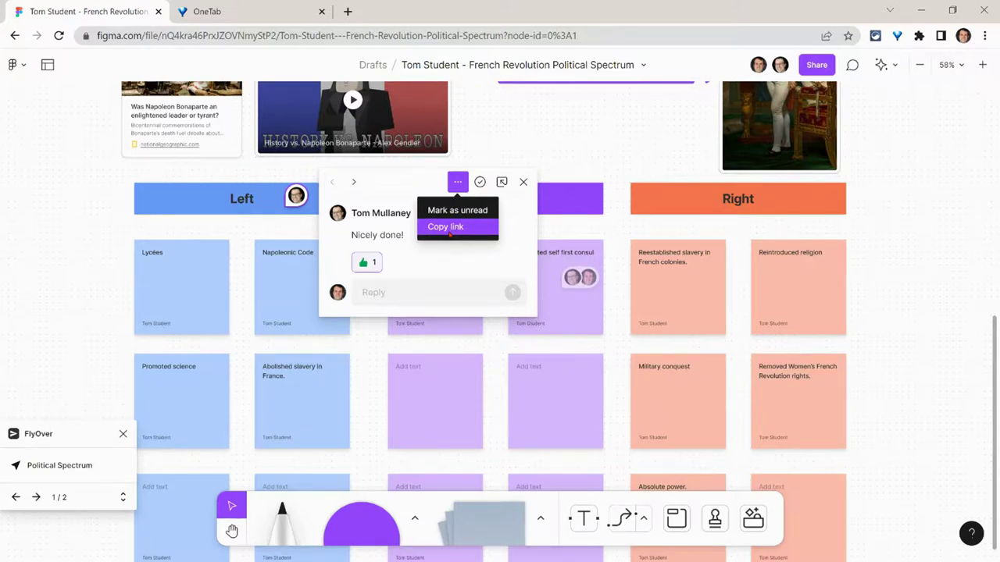
pyautogui.click(501, 183)
# Step: Dock the "Nicely done!" thread beside the canvas
pyautogui.click(501, 183)
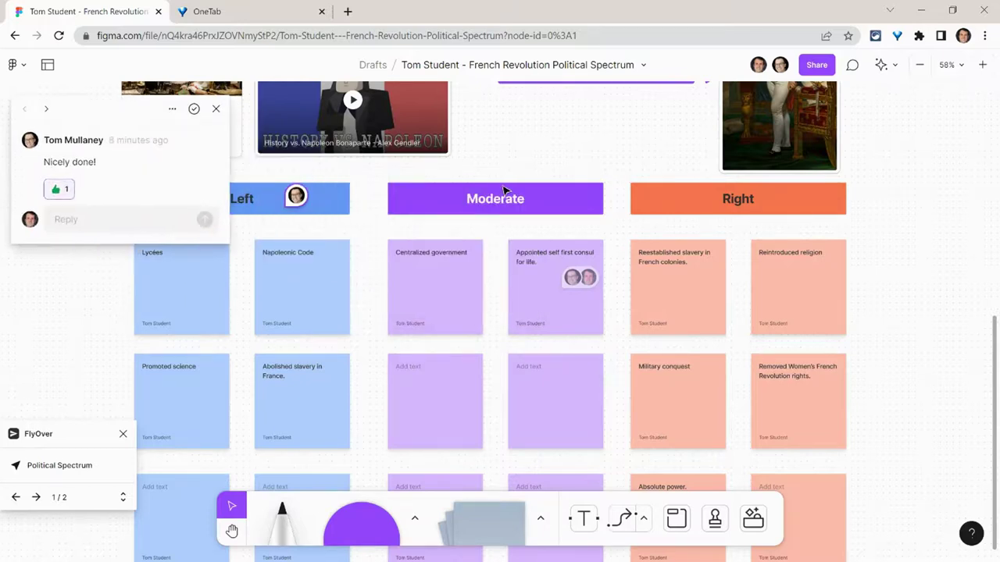